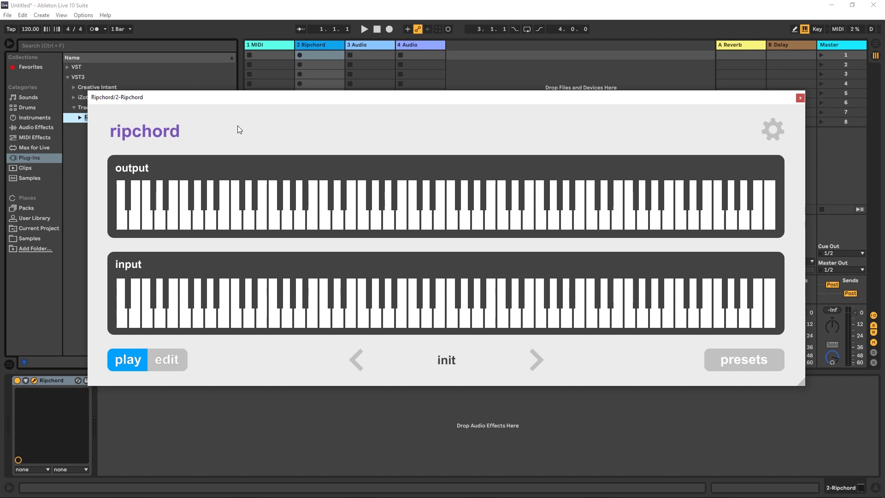
# - Move the Ripchord window toward the screen centre and test a few notes on the input keyboard
pyautogui.moveTo(125, 97); pyautogui.dragTo(172, 106)
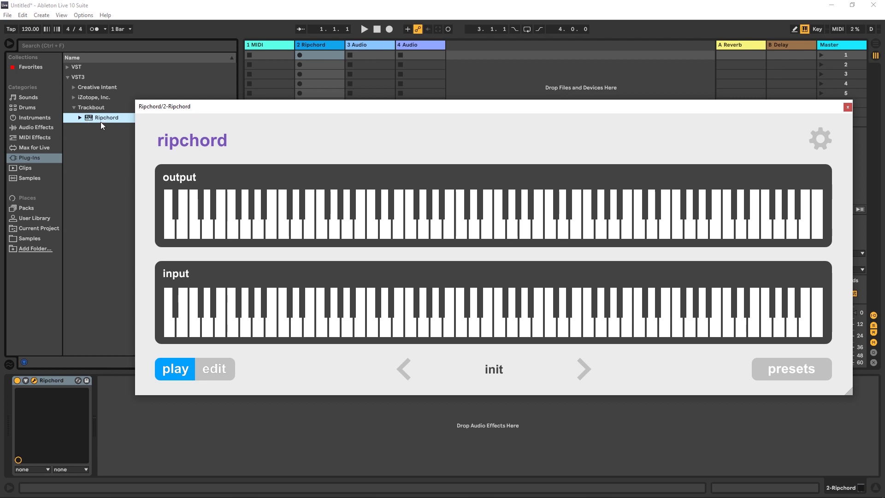
pyautogui.moveTo(264, 112); pyautogui.dragTo(224, 109)
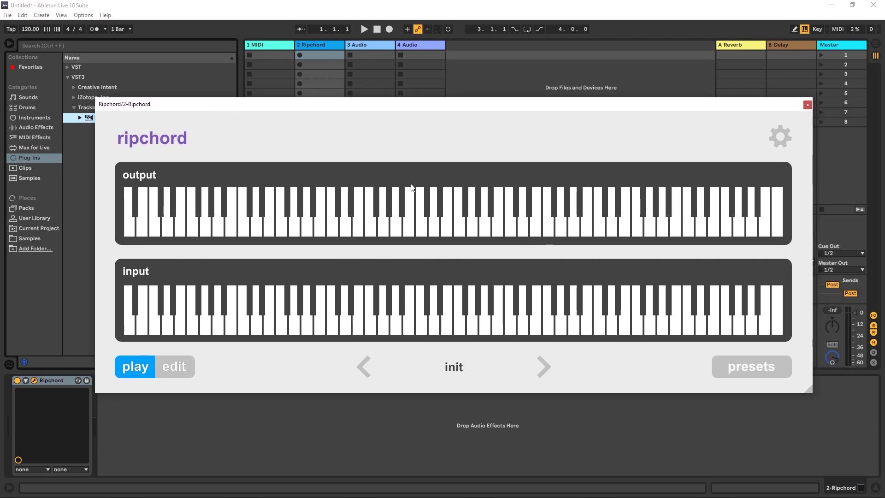
pyautogui.click(423, 326)
pyautogui.click(424, 325)
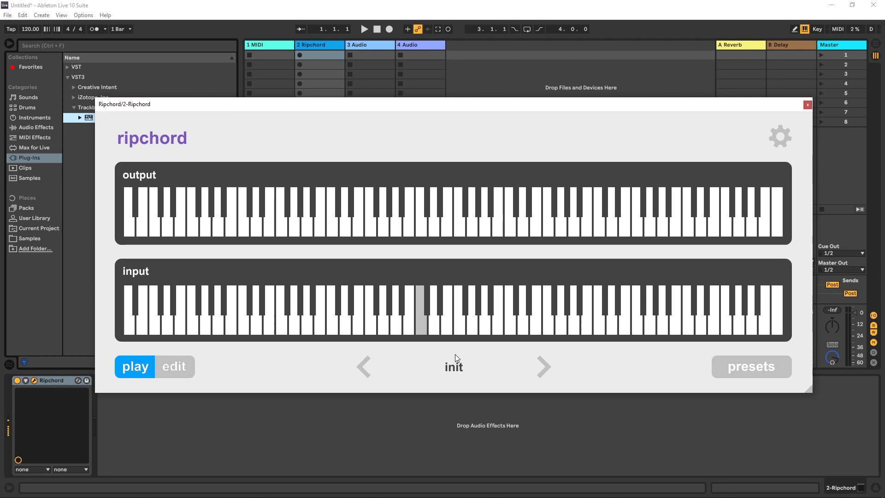
pyautogui.click(425, 326)
pyautogui.click(425, 330)
pyautogui.click(425, 328)
pyautogui.click(425, 328)
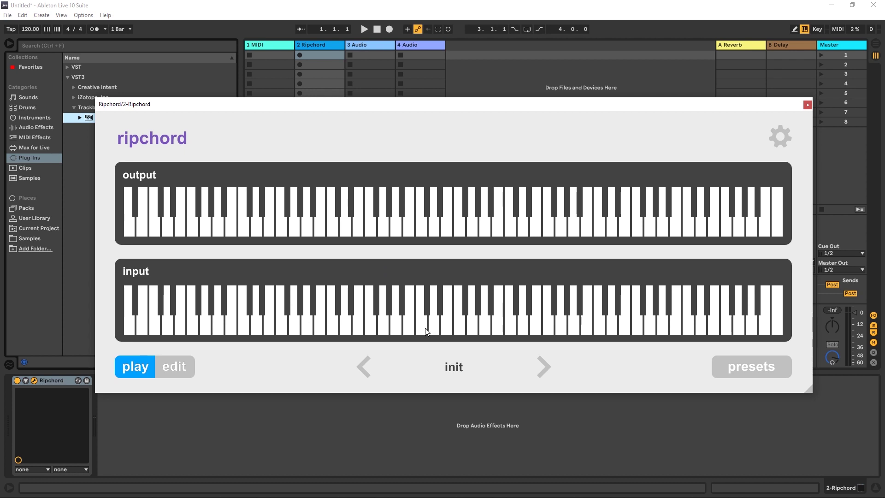
# - In edit mode, map the C input key to a chord of C, E and G
pyautogui.click(190, 369)
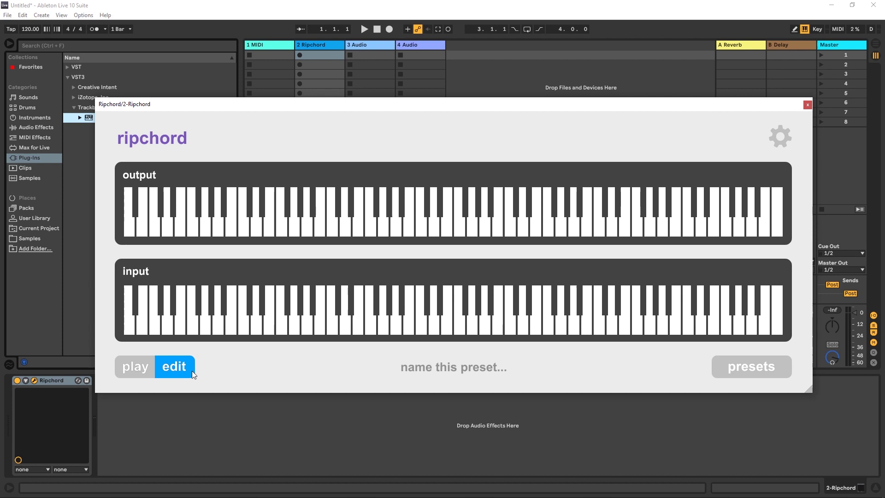
pyautogui.click(422, 329)
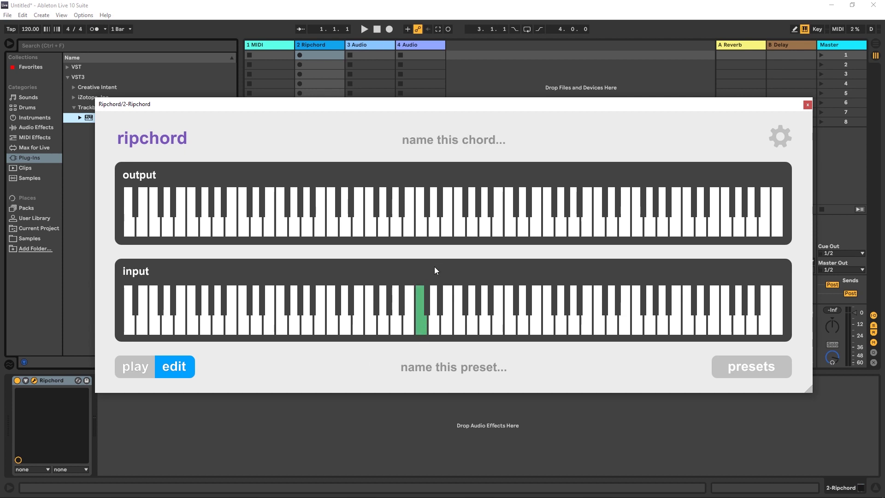
pyautogui.click(424, 230)
pyautogui.click(446, 230)
pyautogui.click(472, 226)
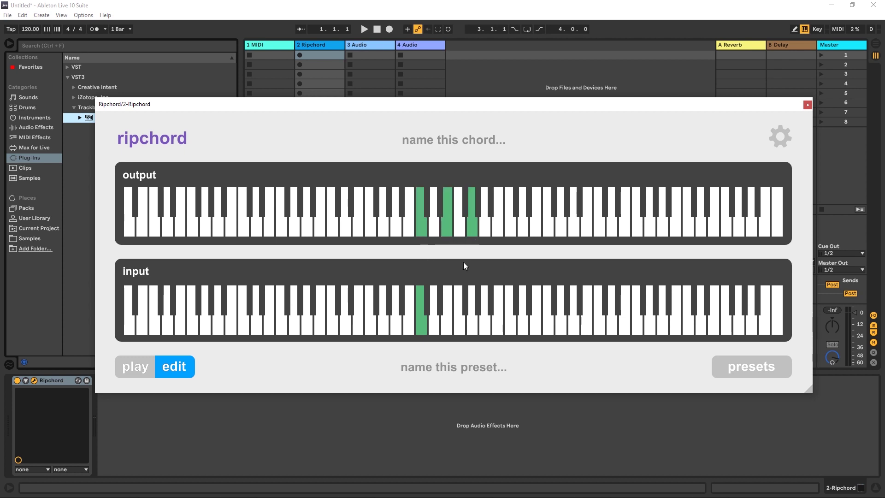
# - Name the chord 'C maj' and the preset 'Tutorial', then return to play mode
pyautogui.click(442, 141)
pyautogui.write('C maj')
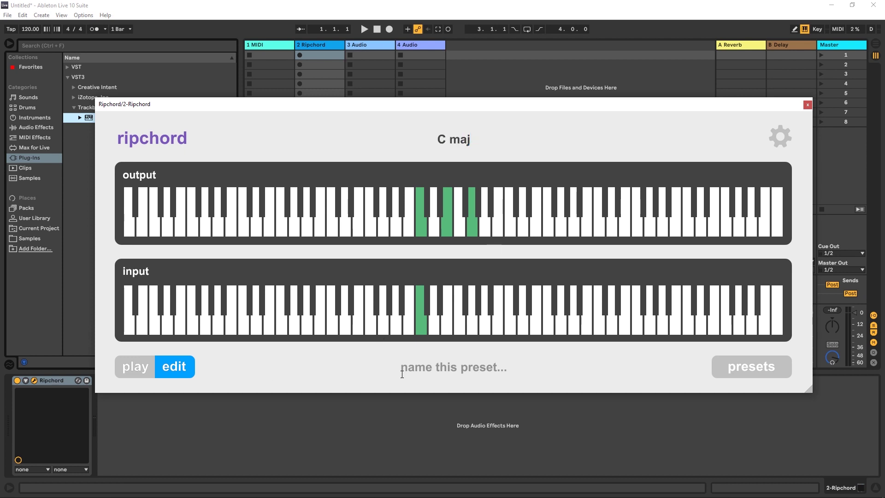
pyautogui.click(443, 365)
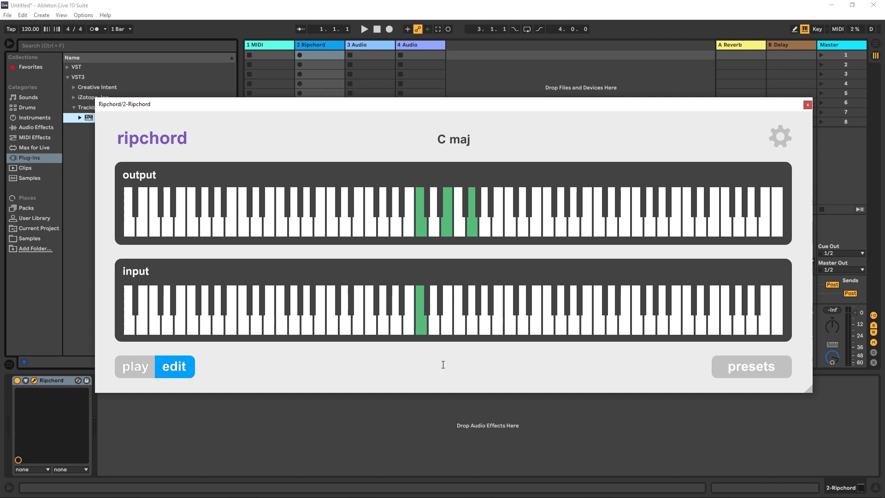
pyautogui.write('Tutorial')
pyautogui.click(129, 369)
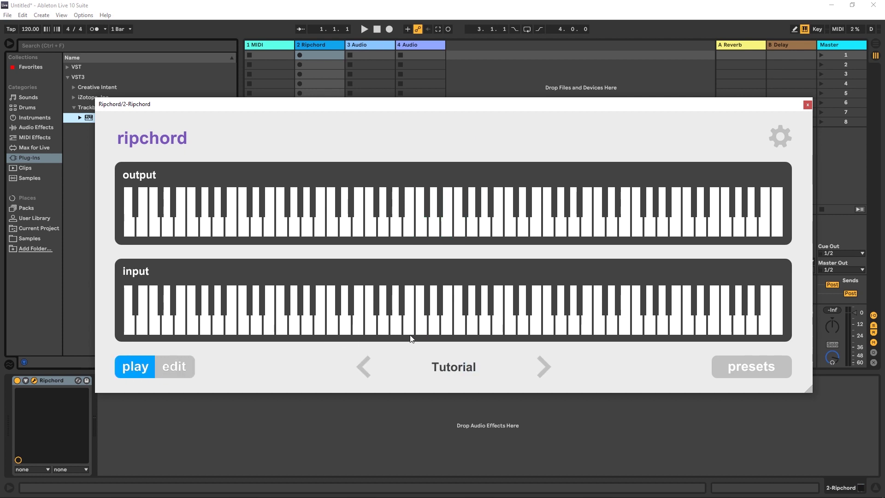
# - Play the C input key to audition the C maj chord, then release it
pyautogui.click(422, 299)
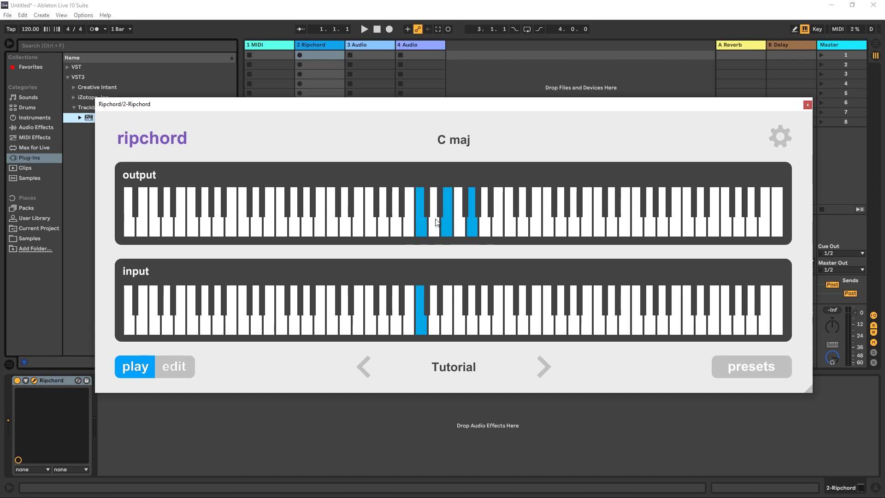
pyautogui.moveTo(412, 227); pyautogui.dragTo(450, 229)
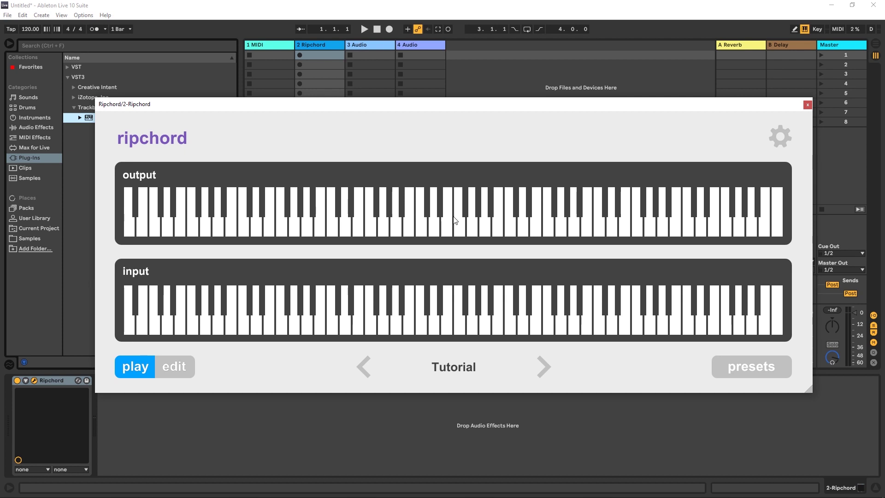
# - Load Grand Piano Stretch Bright Solo from the Grand Piano pack onto track 1
pyautogui.click(808, 105)
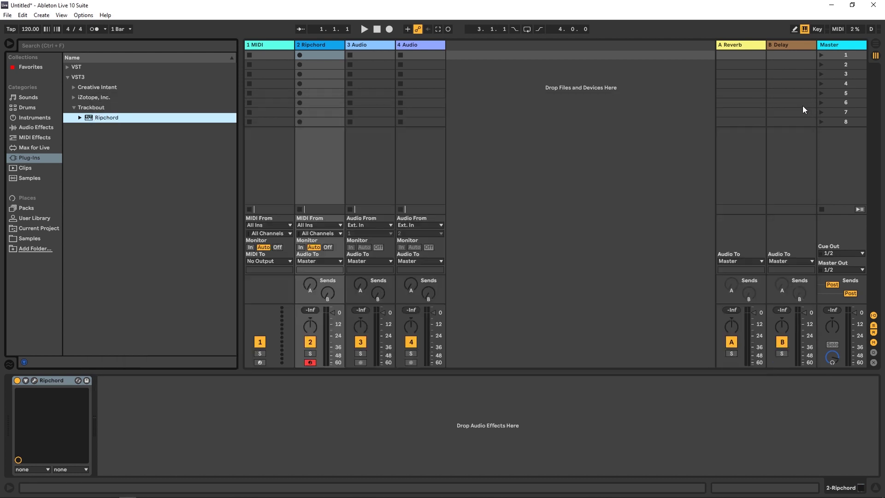
pyautogui.click(333, 44)
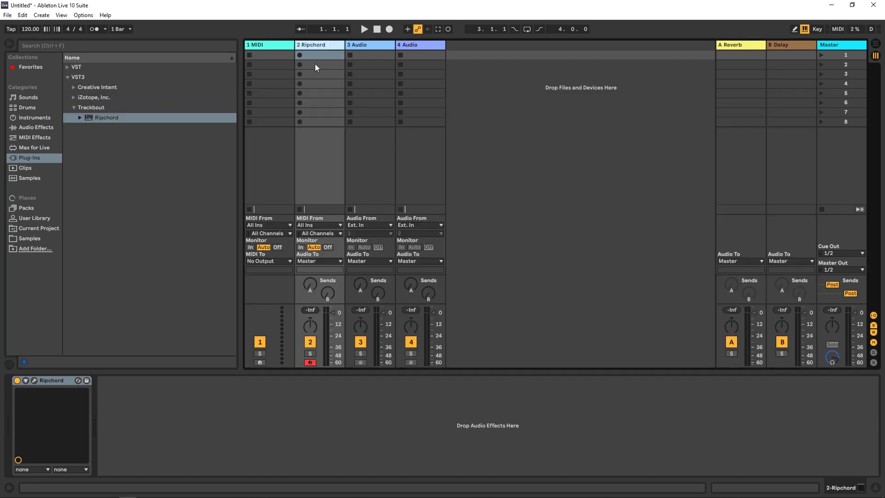
pyautogui.click(15, 209)
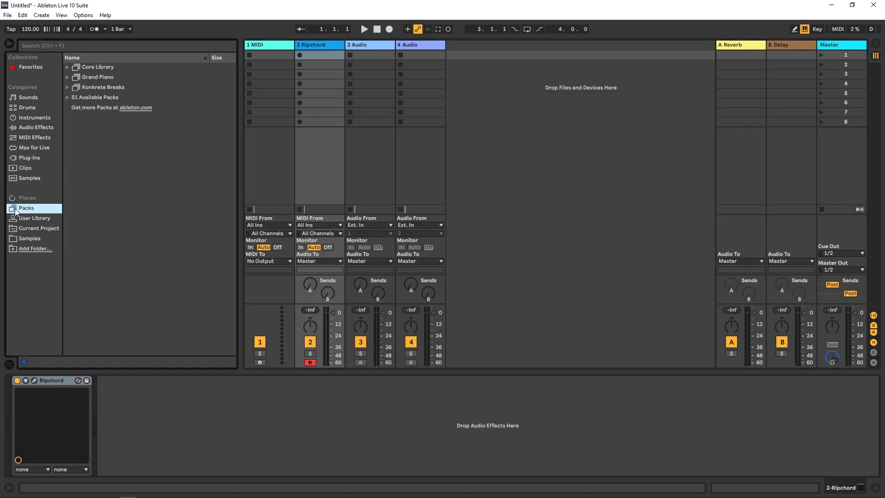
pyautogui.click(68, 77)
pyautogui.click(74, 108)
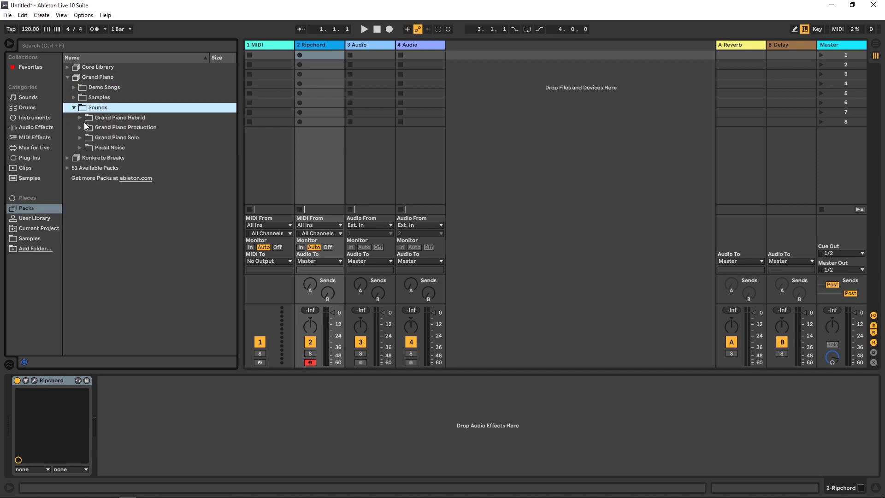
pyautogui.click(82, 137)
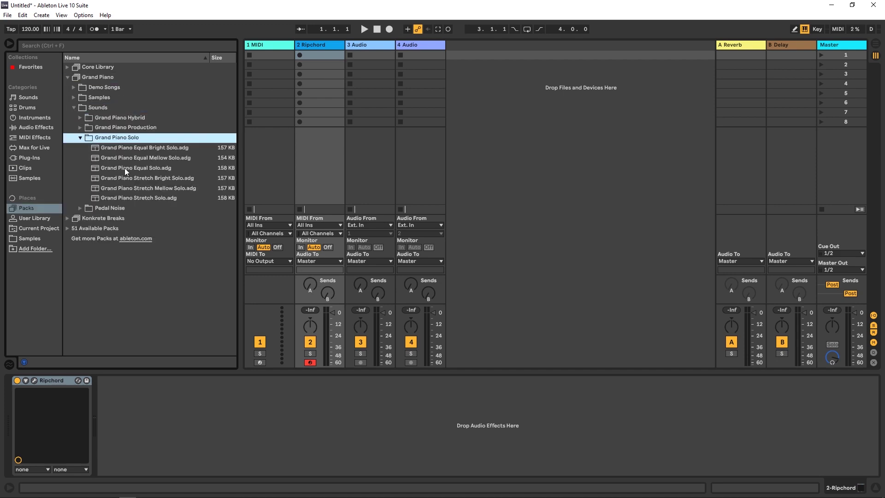
pyautogui.click(136, 180)
pyautogui.click(259, 57)
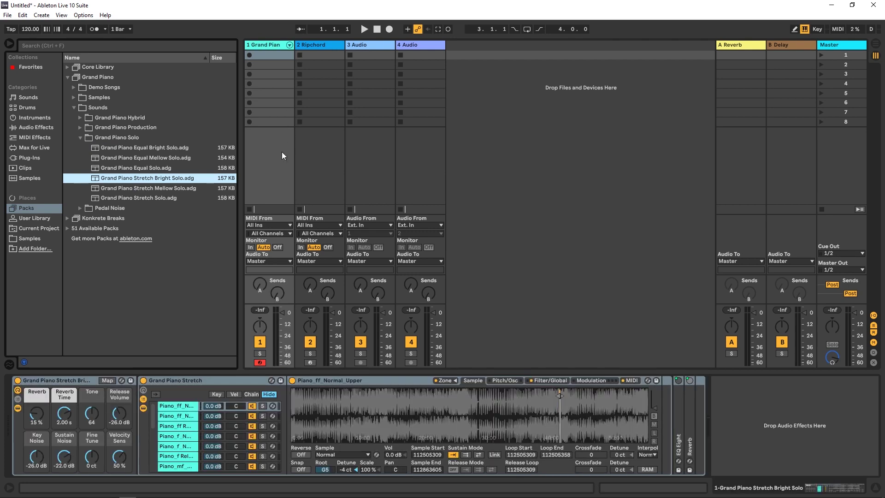
# - Route track 1's MIDI from 2-Ripchord/Ripchord, set Monitor to In, and arm track 2
pyautogui.click(275, 227)
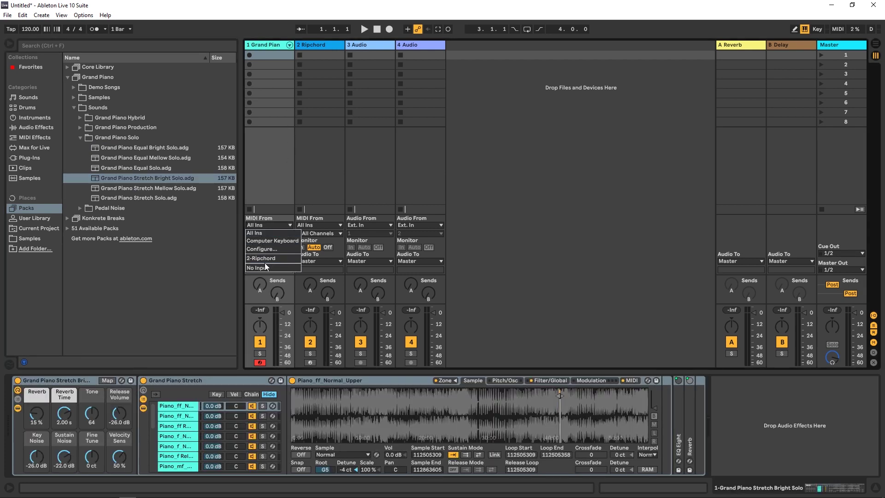
pyautogui.click(269, 261)
pyautogui.click(261, 234)
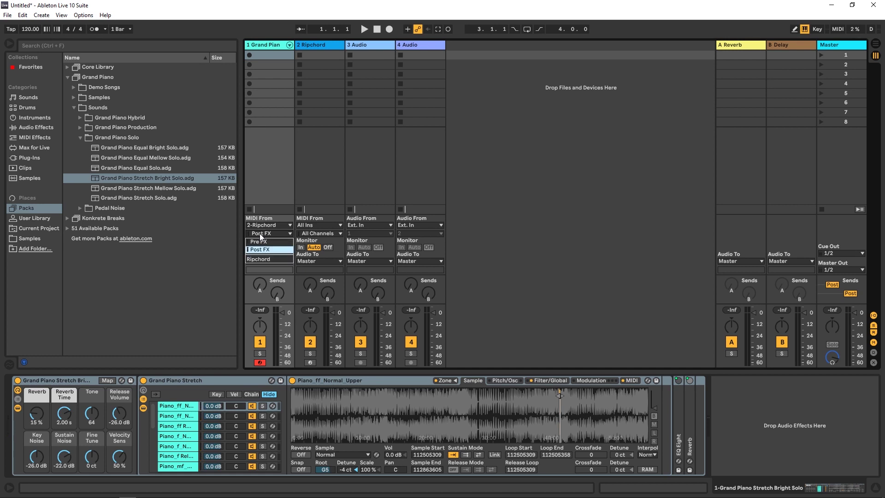
pyautogui.click(262, 258)
pyautogui.click(252, 247)
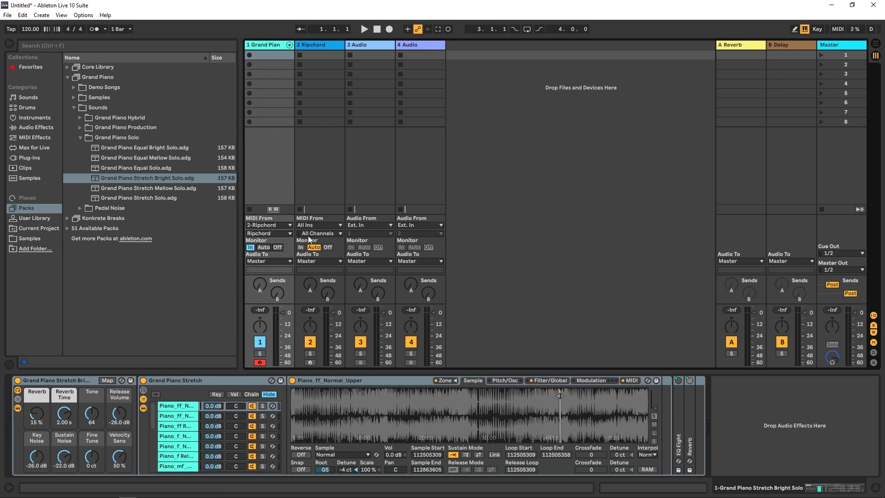
pyautogui.click(307, 362)
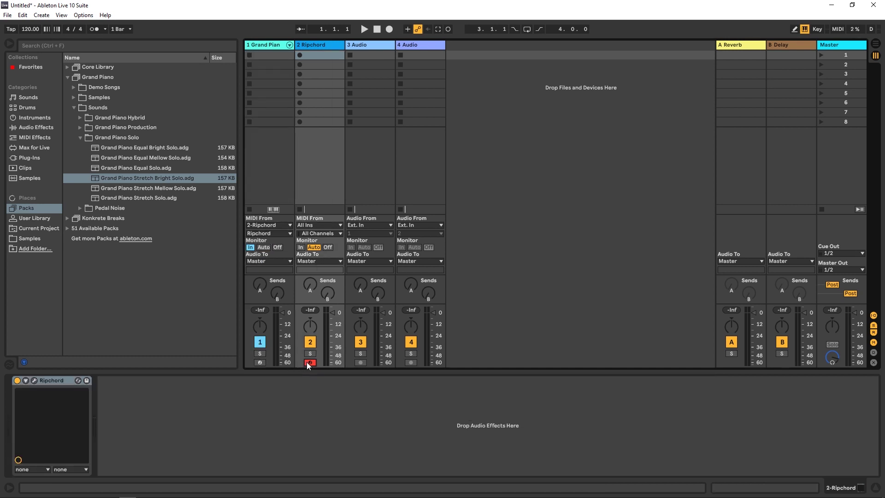
# - Reopen Ripchord's window and play the A key to hear C maj through the piano
pyautogui.click(34, 381)
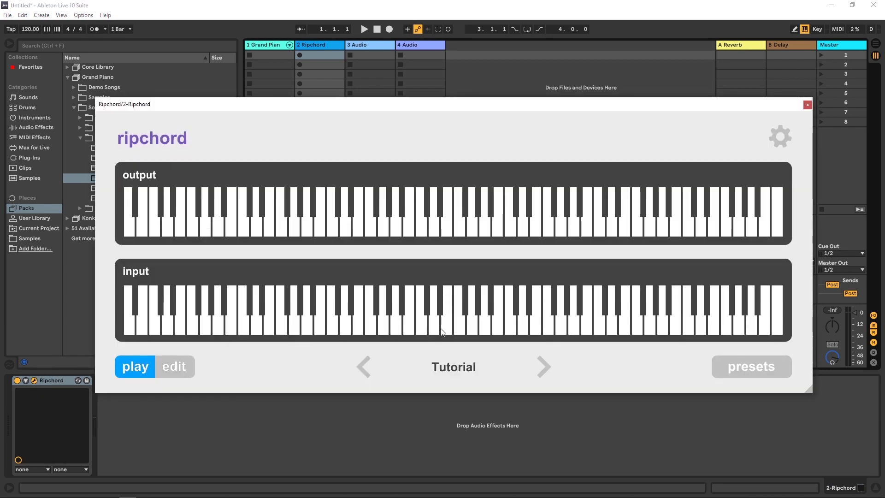
pyautogui.press('a')
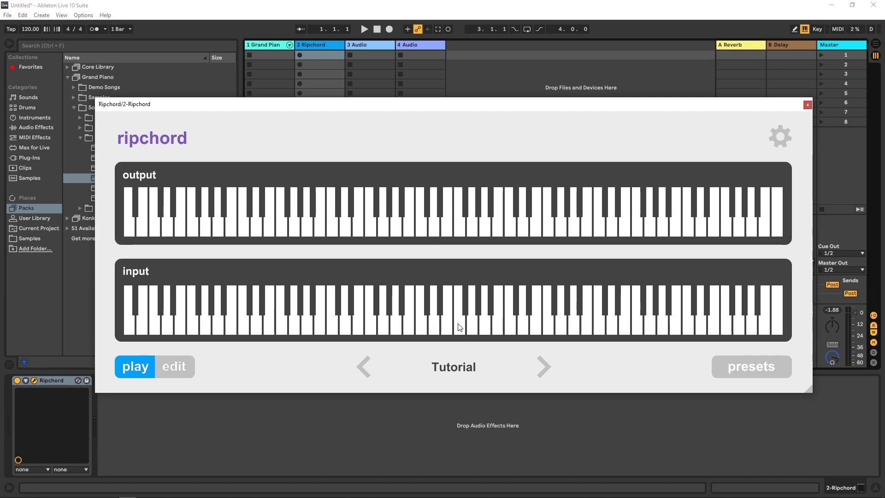
# - In edit mode, map a new two-note chord to another input key
pyautogui.click(177, 366)
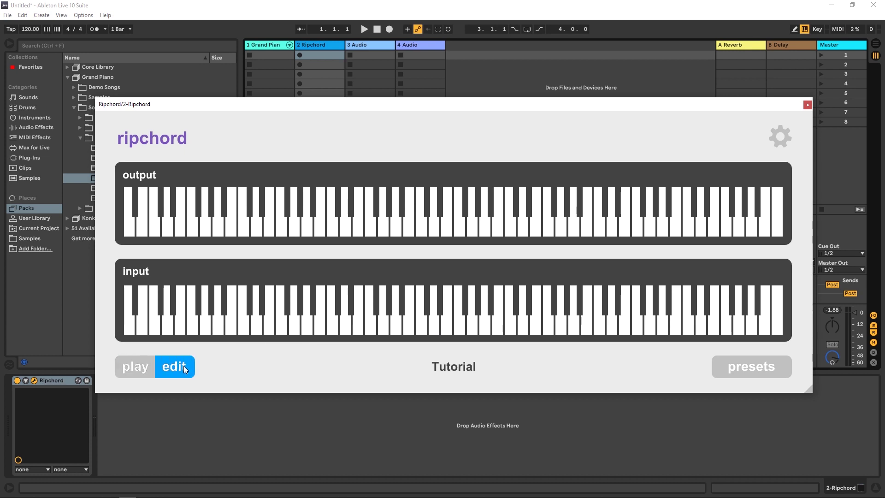
pyautogui.click(434, 328)
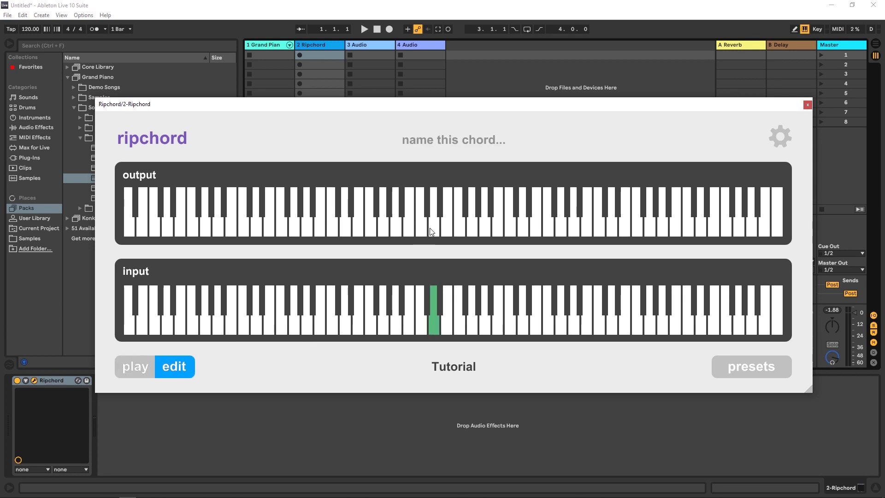
pyautogui.click(424, 229)
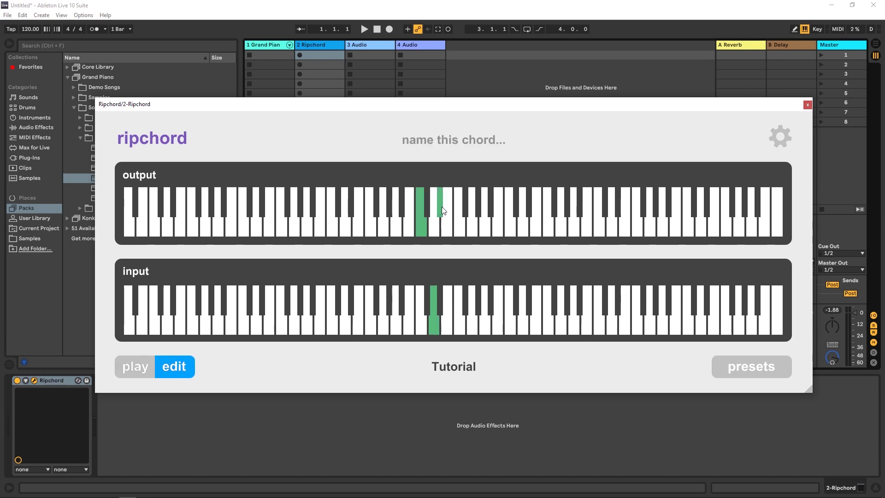
pyautogui.click(459, 224)
# - Return to play mode and open community presets from the gear menu
pyautogui.click(144, 367)
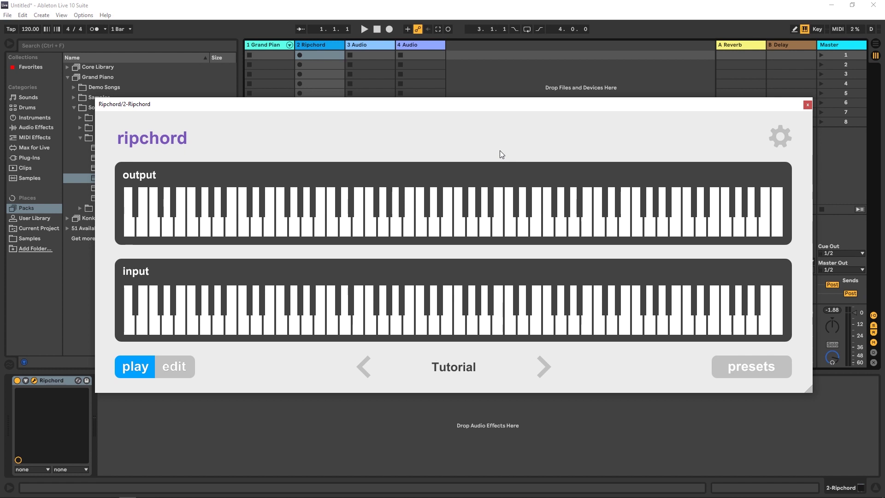
pyautogui.click(779, 136)
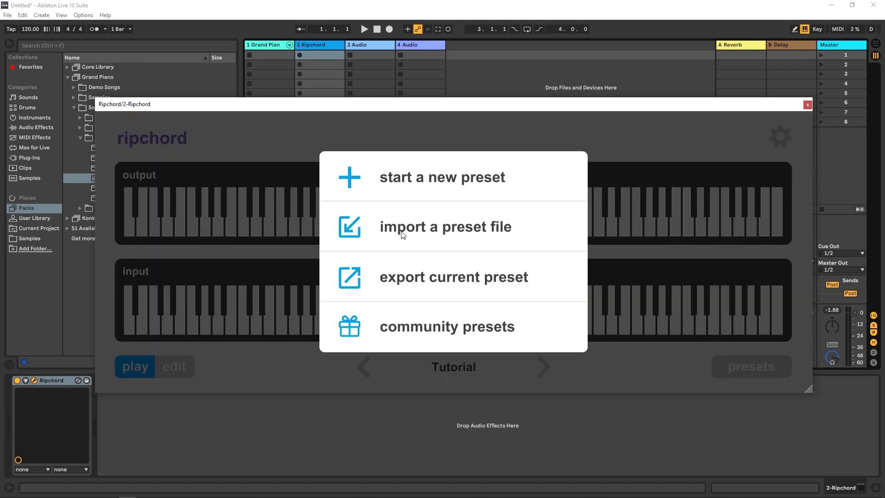
pyautogui.click(435, 332)
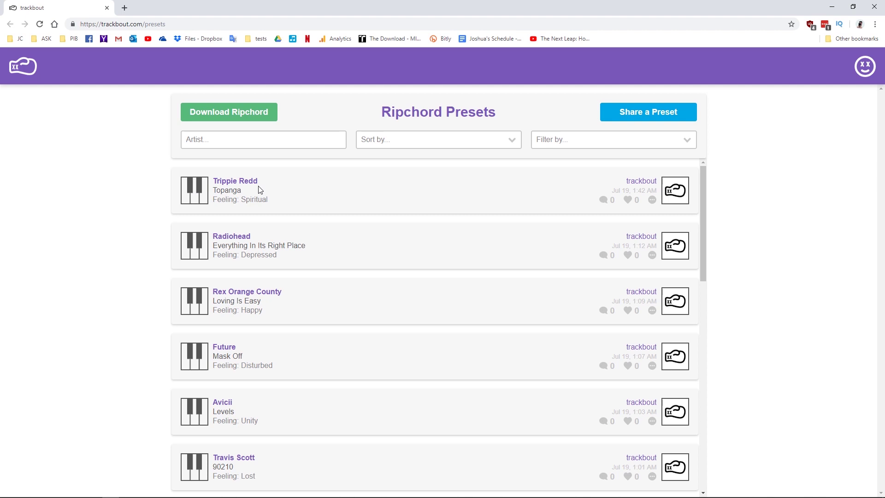
# - Download Topanga.rpc from the Trippie Redd – Topanga entry on trackbout's presets page
pyautogui.click(202, 196)
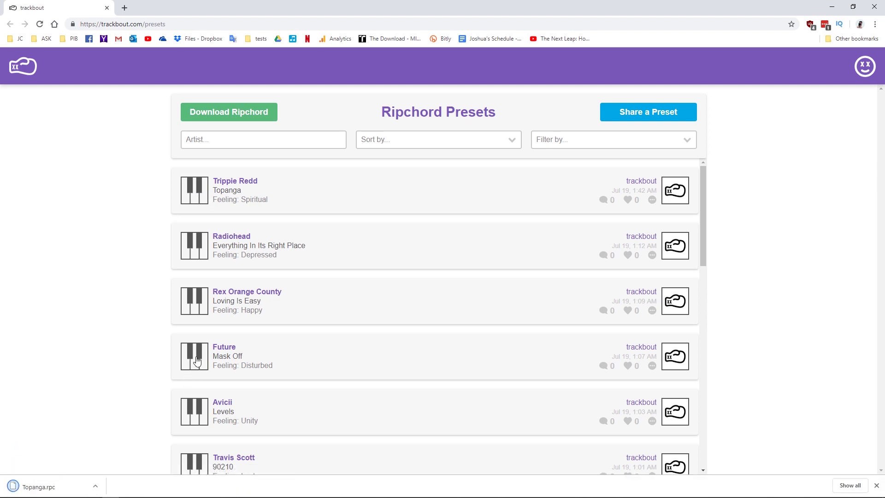
# - Back in Live, import Topanga.rpc from the Downloads folder through Ripchord's gear menu
pyautogui.moveTo(187, 493)
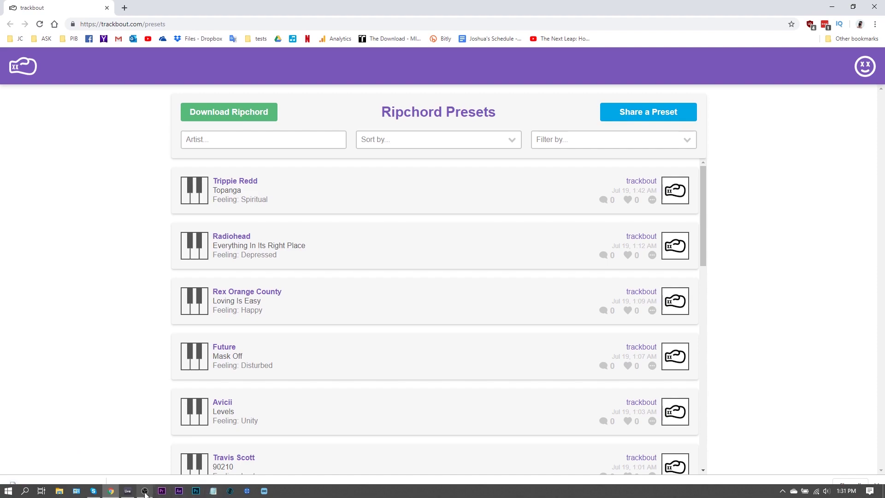
pyautogui.click(128, 491)
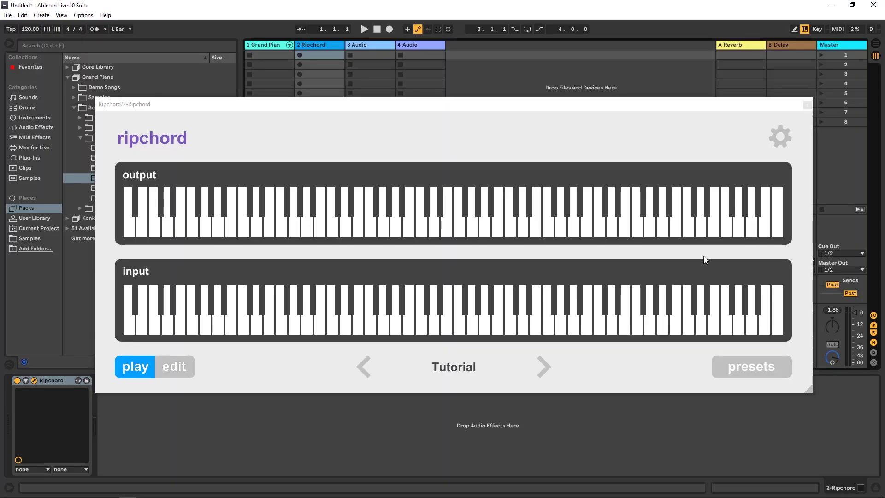
pyautogui.click(777, 138)
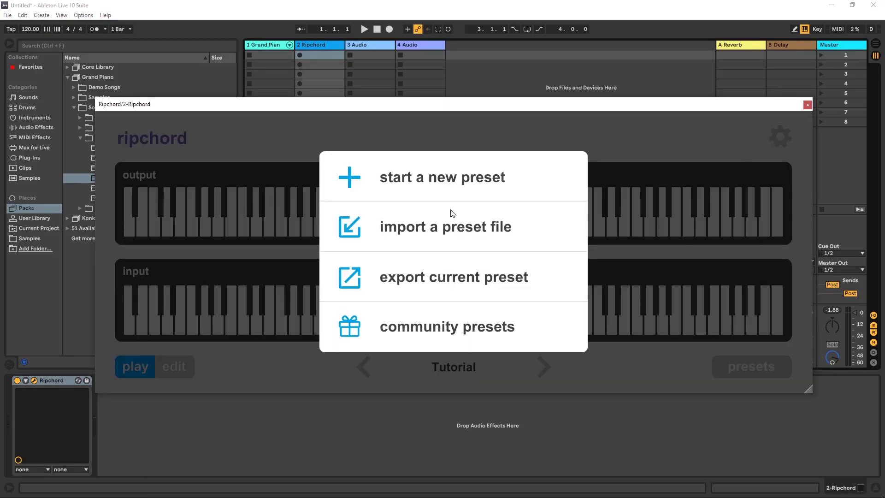
pyautogui.click(439, 227)
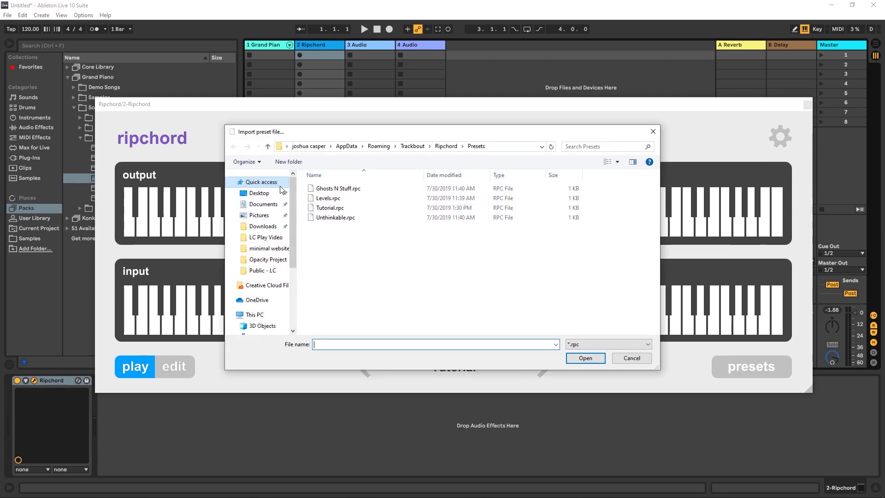
pyautogui.click(260, 226)
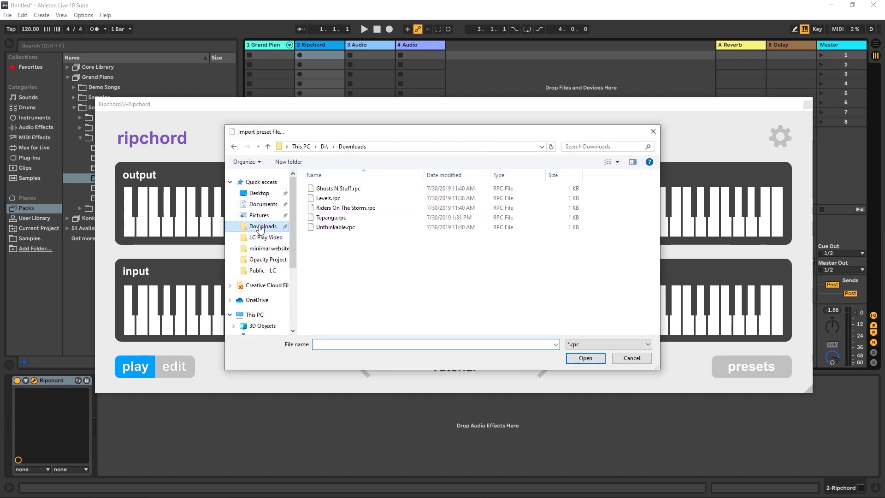
pyautogui.click(322, 219)
pyautogui.doubleClick(322, 218)
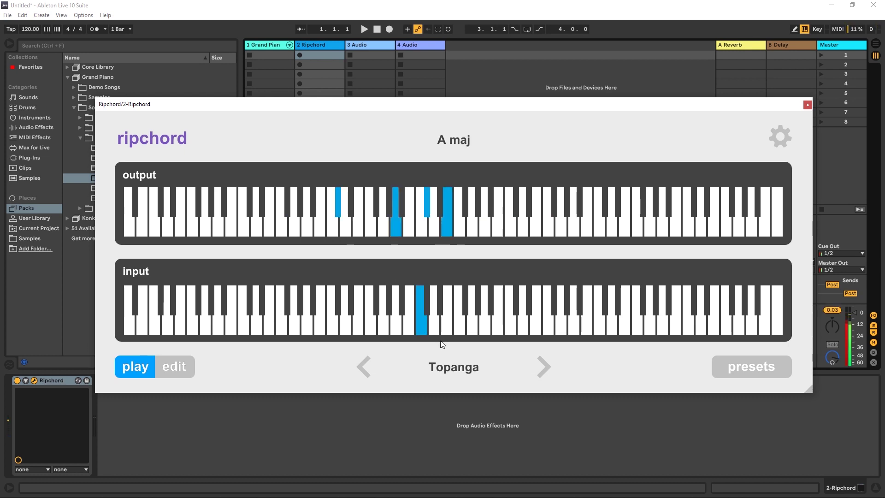
pyautogui.press('w')
pyautogui.press('d')
pyautogui.press('f')
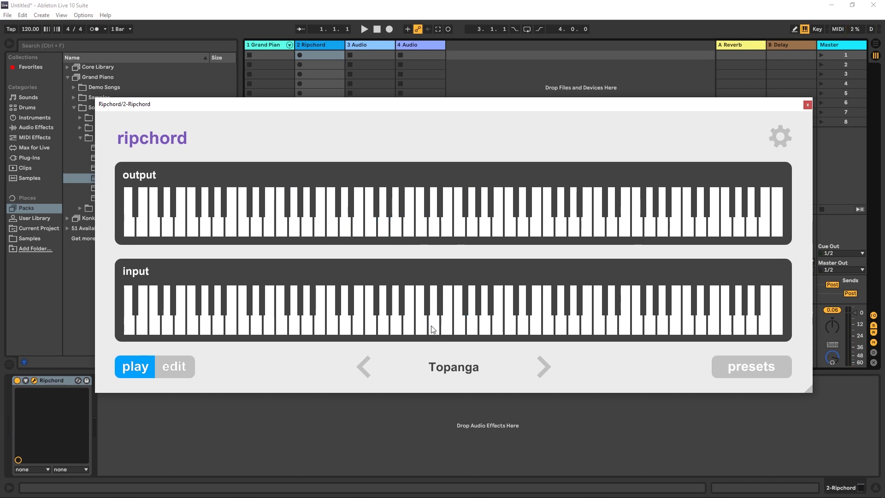
pyautogui.press('a')
pyautogui.press('w')
pyautogui.press('d')
# - Add a black-key note to the A maj chord's input key, then return to play mode
pyautogui.click(184, 373)
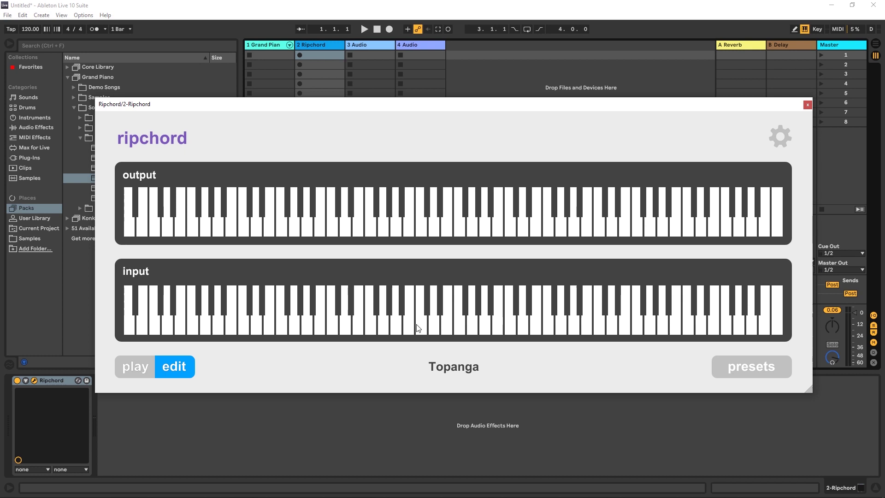
pyautogui.click(423, 325)
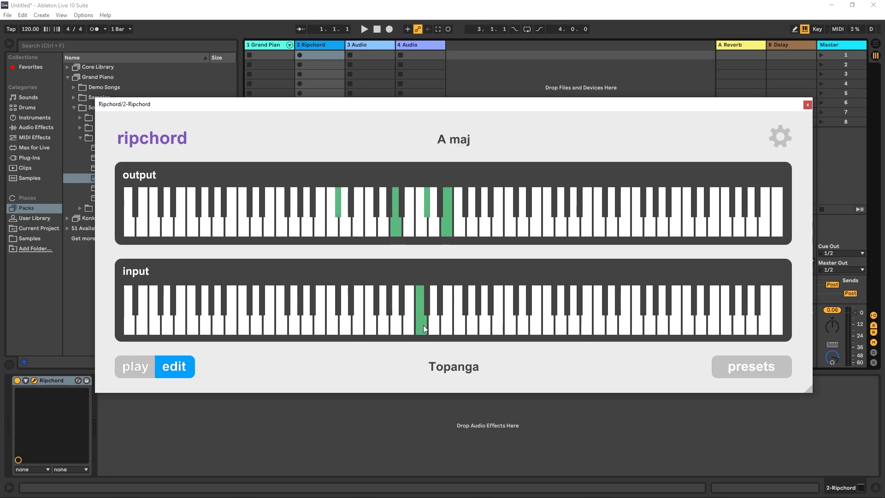
pyautogui.click(516, 205)
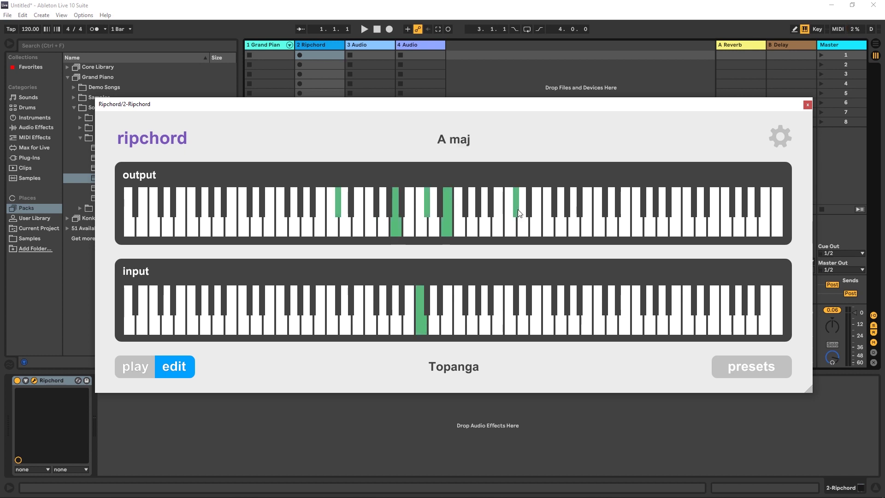
pyautogui.click(136, 369)
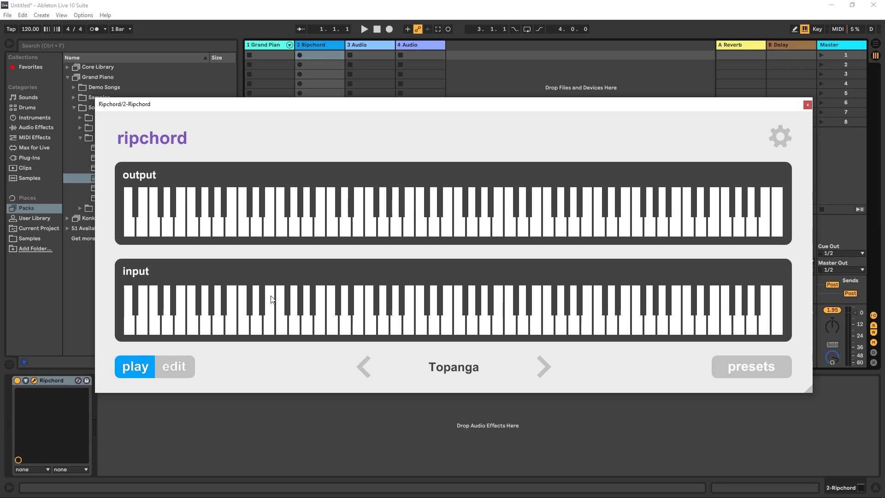
# - Play the Topanga chords E maj, Ab min 7, Gb min and A maj with the D, A and F keys
pyautogui.press('d')
pyautogui.press('a')
pyautogui.press('f')
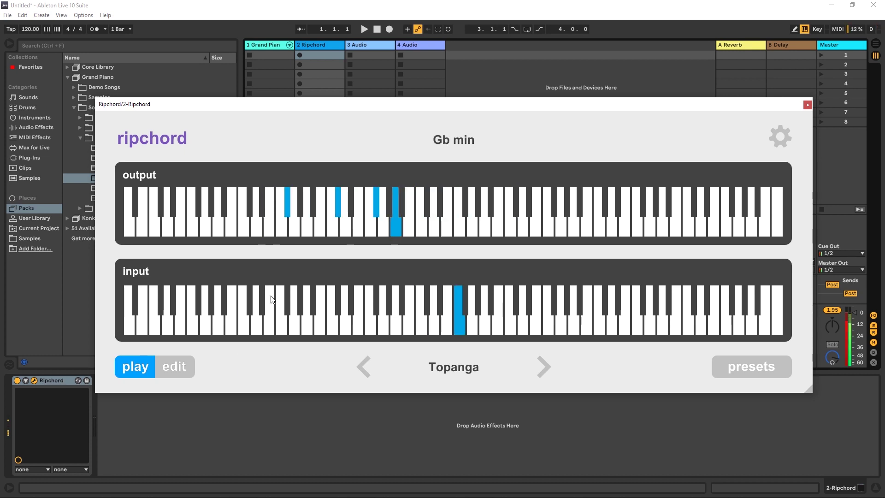
pyautogui.press('d')
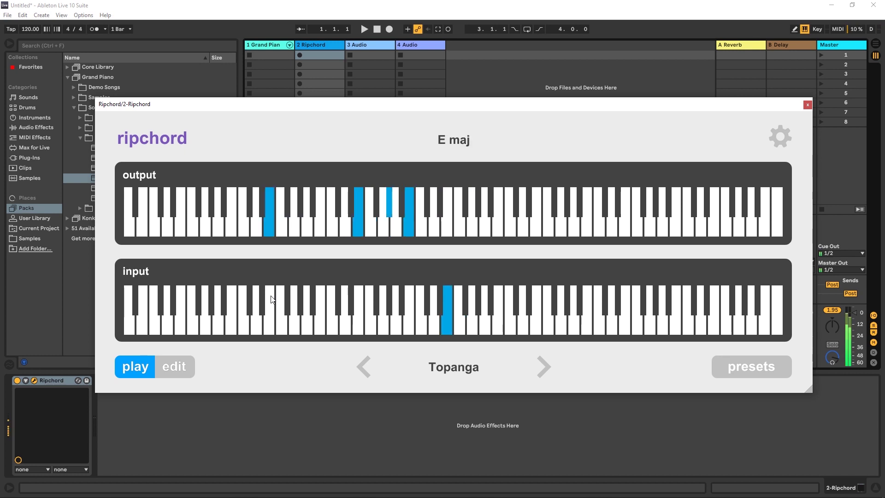
pyautogui.press('a')
pyautogui.press('f')
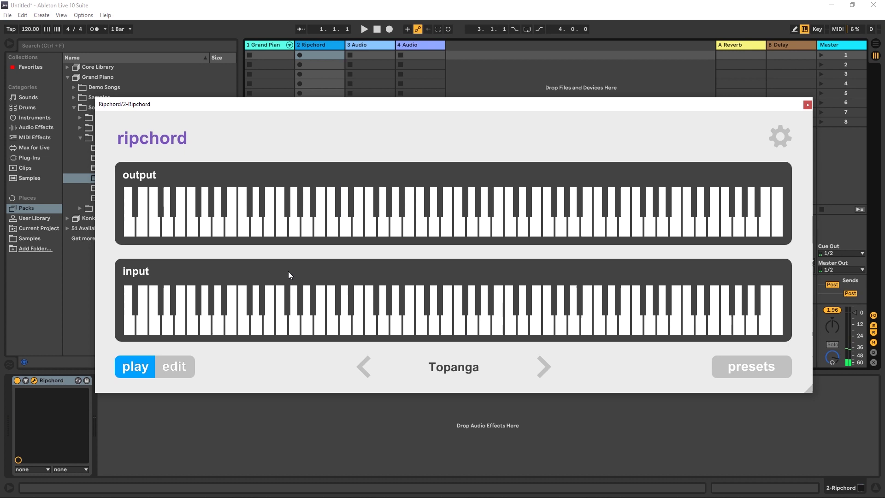
# - Dismiss the gear menu and show the preset list with Topanga, Tutorial, Unthinkable, Ghosts N Stuff and Levels
pyautogui.click(785, 138)
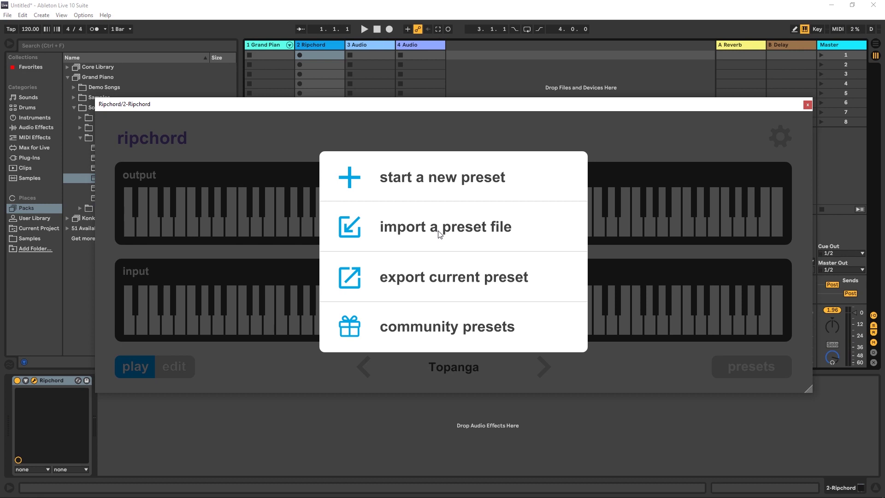
pyautogui.click(607, 142)
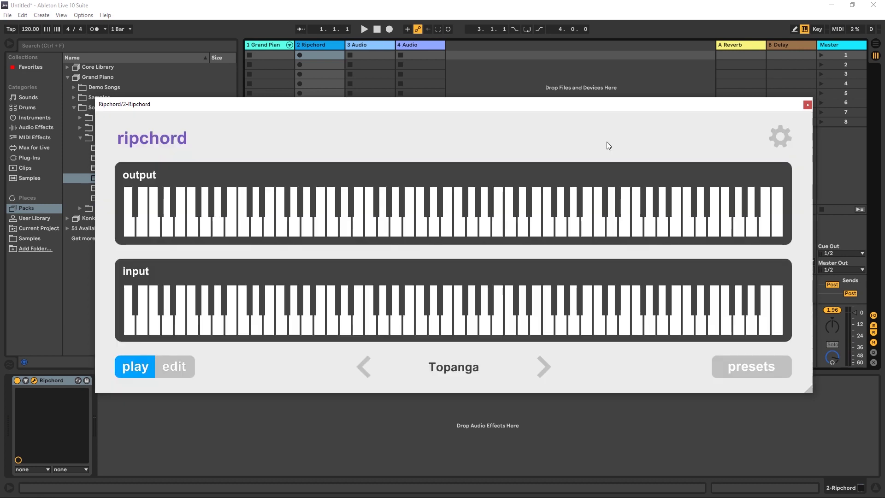
pyautogui.click(738, 362)
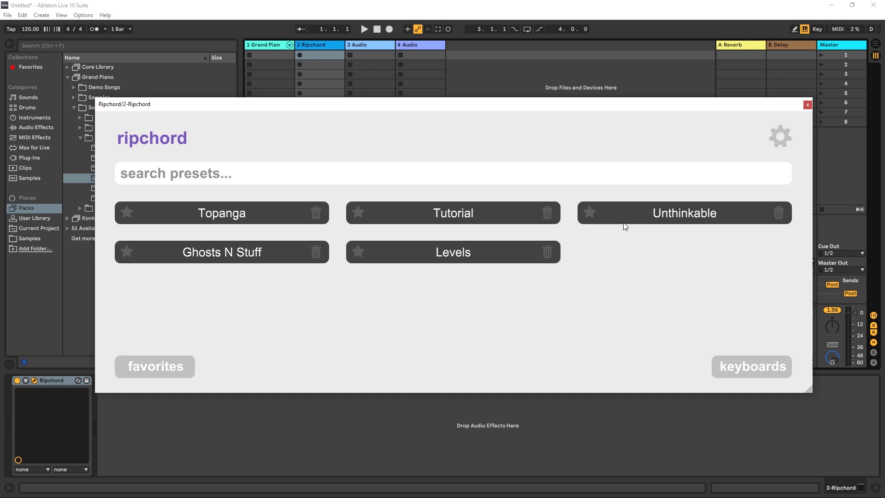
# - Load the Levels preset and play its C# min, E maj, B maj and A maj chords
pyautogui.click(469, 252)
pyautogui.press('a')
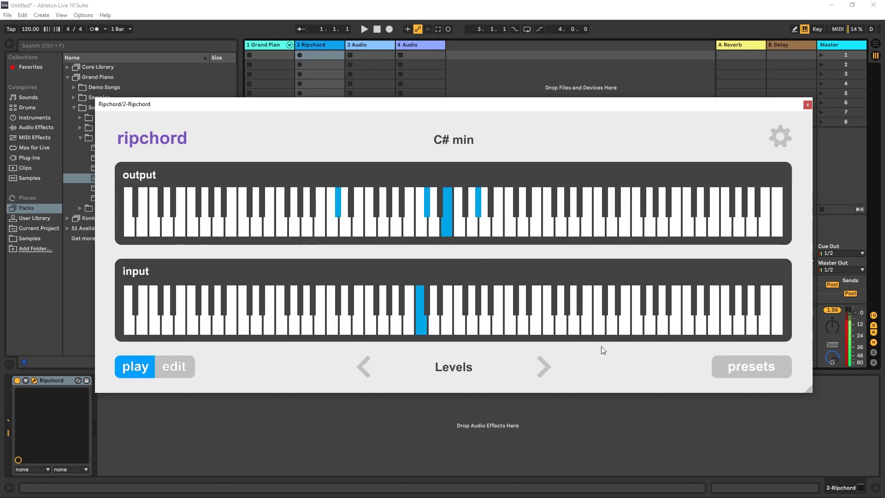
pyautogui.press('s')
pyautogui.press('d')
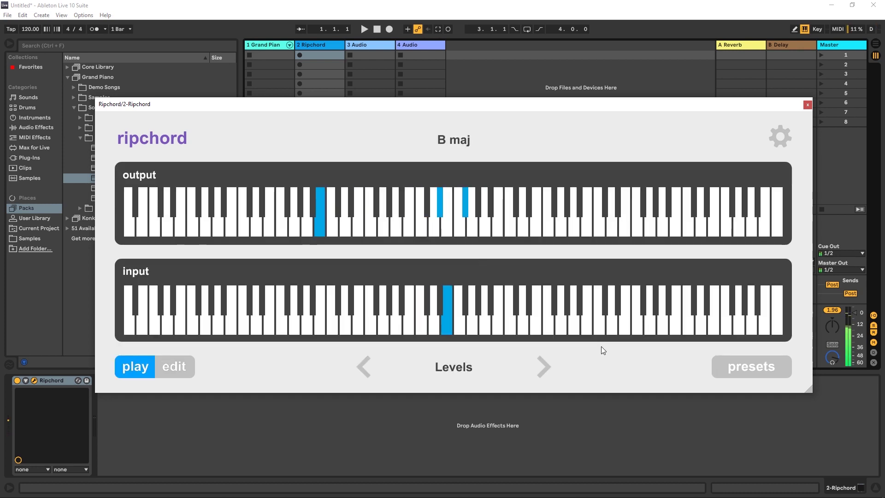
pyautogui.press('a')
pyautogui.press('s')
pyautogui.press('f')
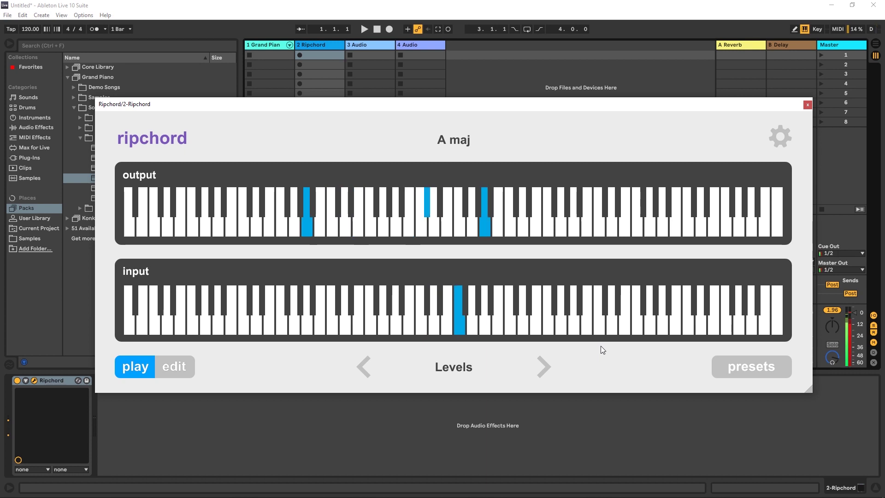
# - Switch to the Ghosts N Stuff preset and play its Gb maj, Bb and Eb maj chords
pyautogui.click(754, 369)
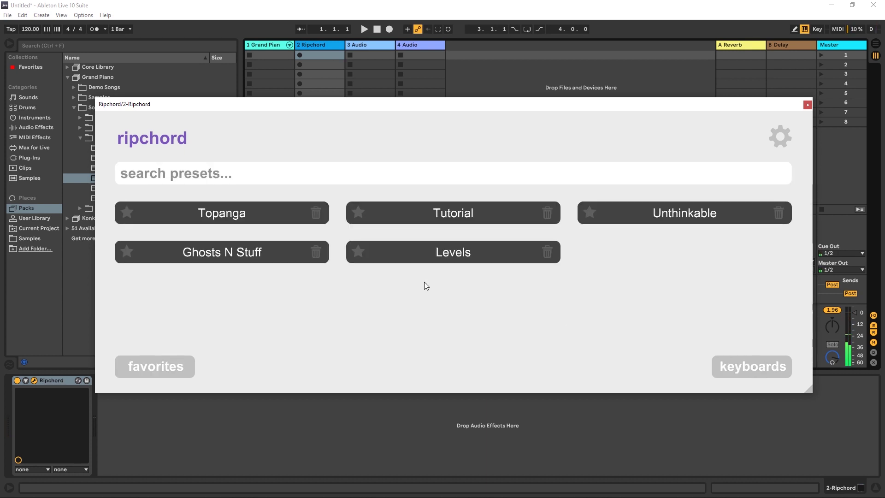
pyautogui.click(277, 253)
pyautogui.click(421, 323)
pyautogui.click(437, 333)
pyautogui.press('d')
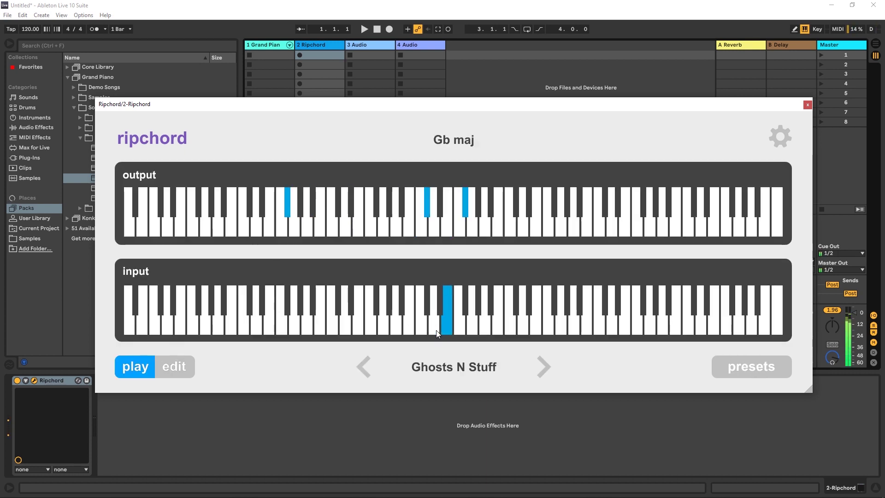
pyautogui.press('a')
pyautogui.press('d')
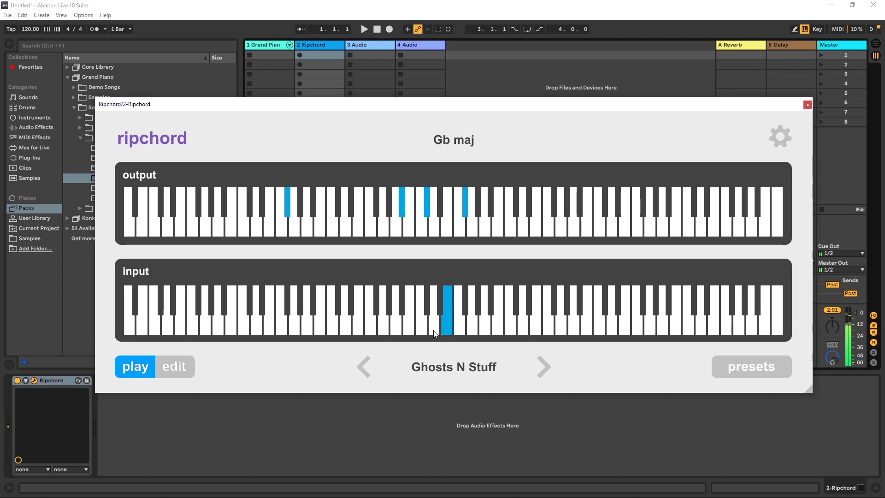
pyautogui.press('f')
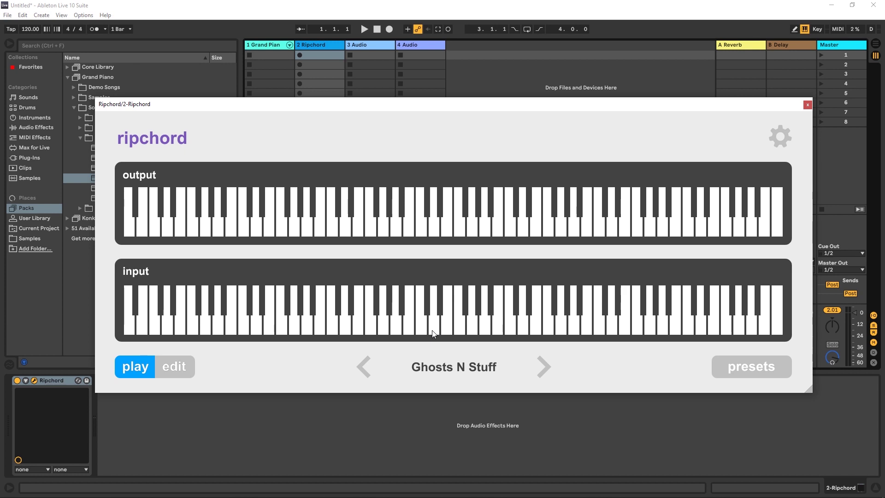
pyautogui.press('u')
pyautogui.press('u')
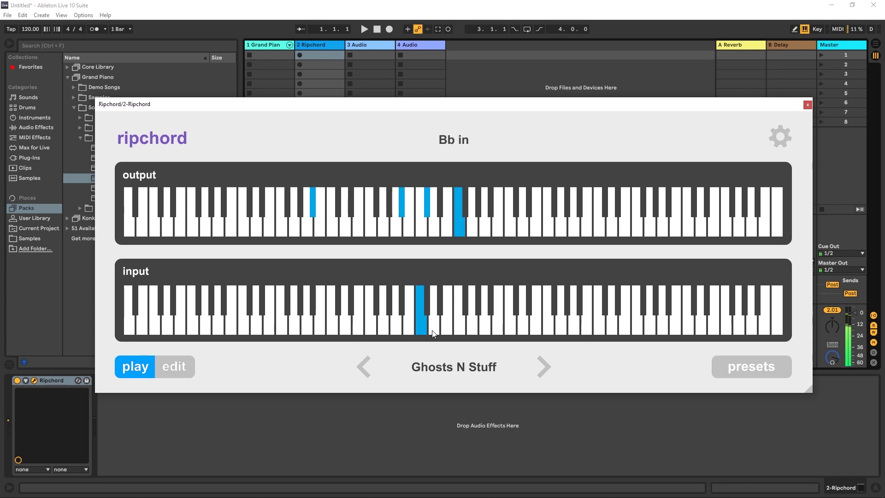
pyautogui.press('j')
pyautogui.press('k')
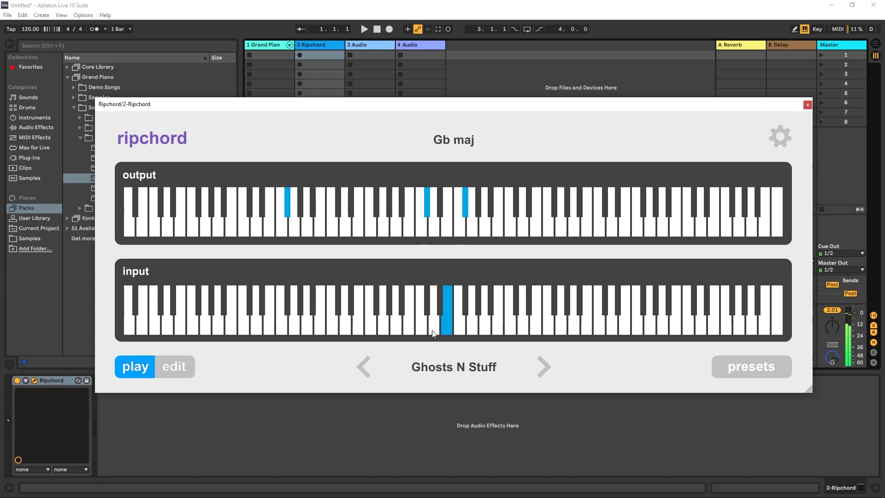
pyautogui.press('l')
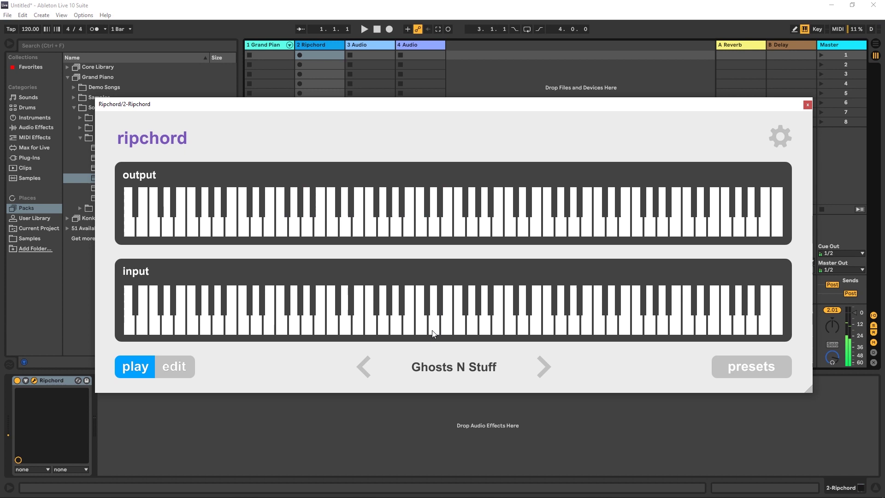